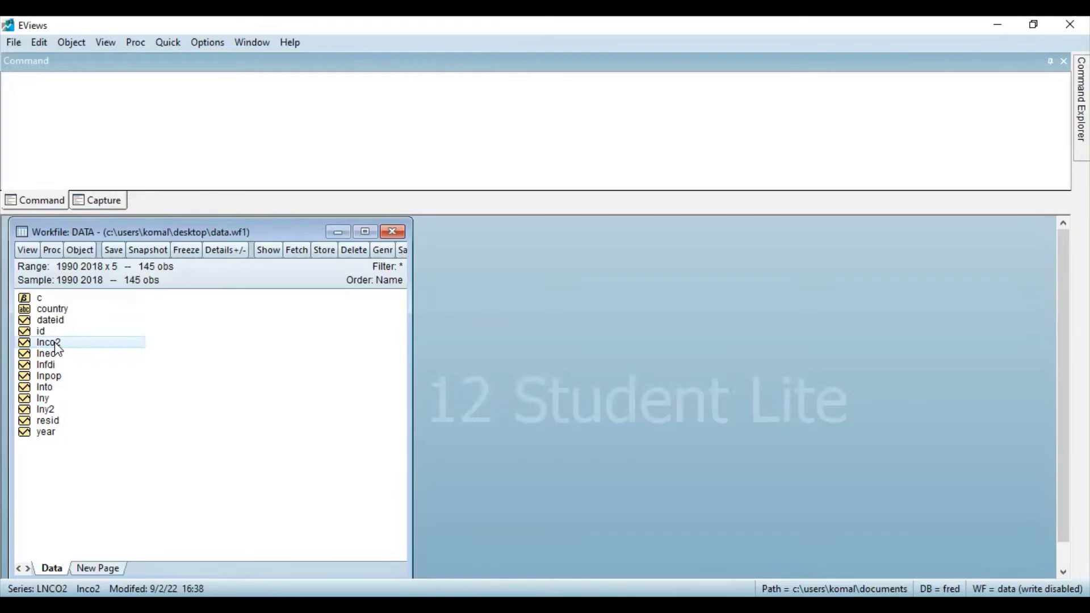
Open the lnco2 series and bring up the unit root test settings for cross-sectionally dependent panels
double_click(56, 343)
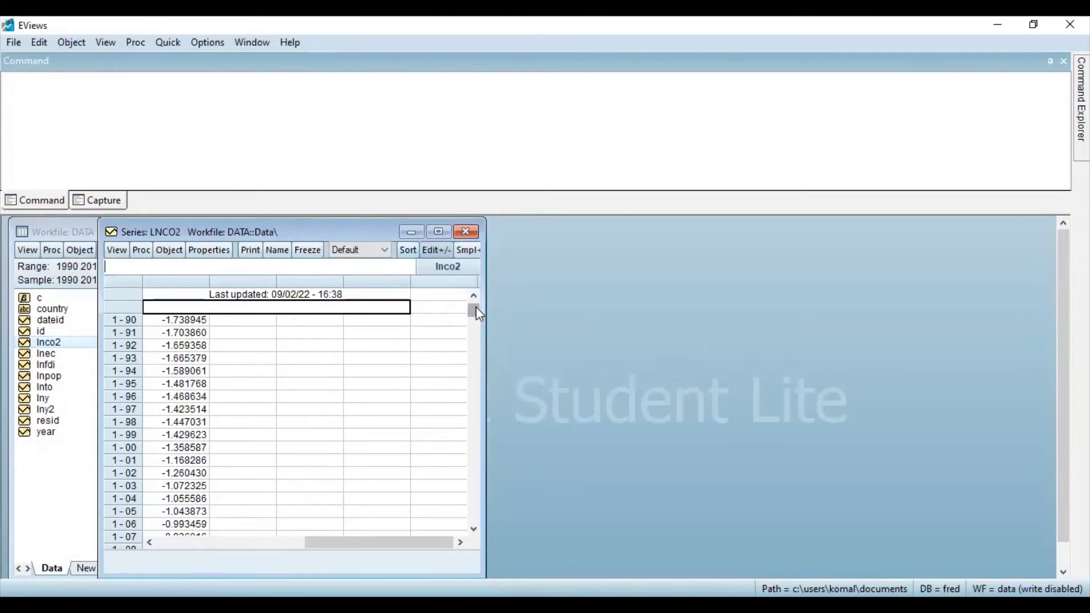
left_click_drag(476, 307, 495, 271)
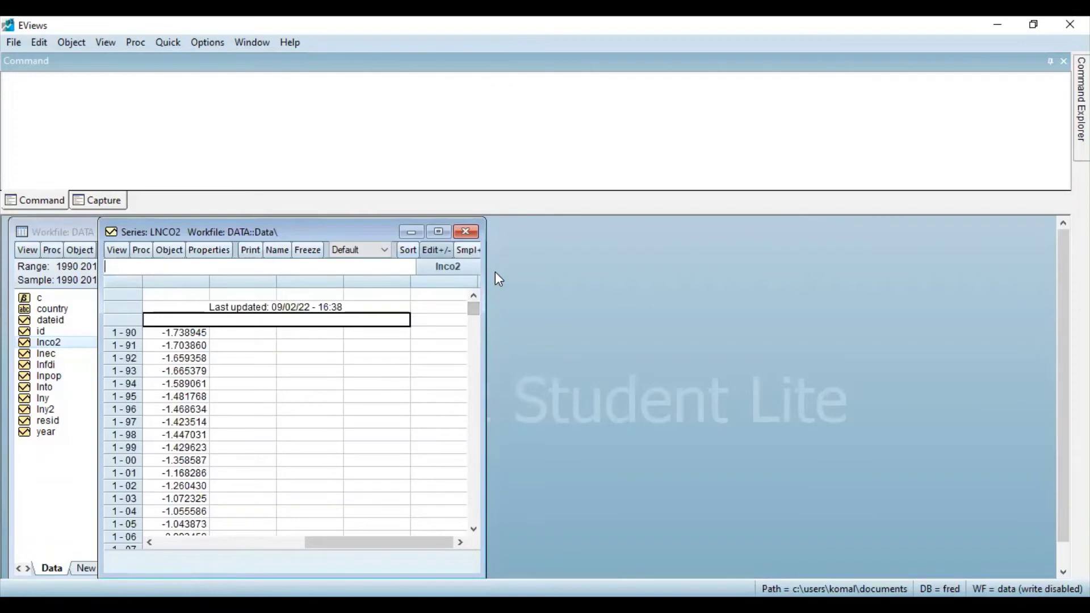
left_click(117, 251)
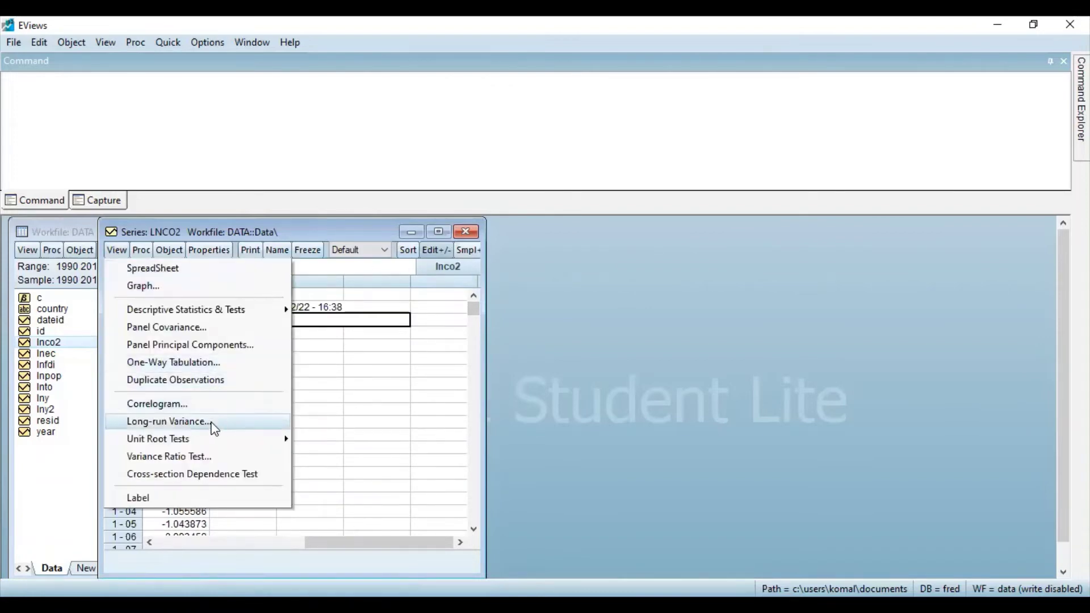
mouse_move(205, 442)
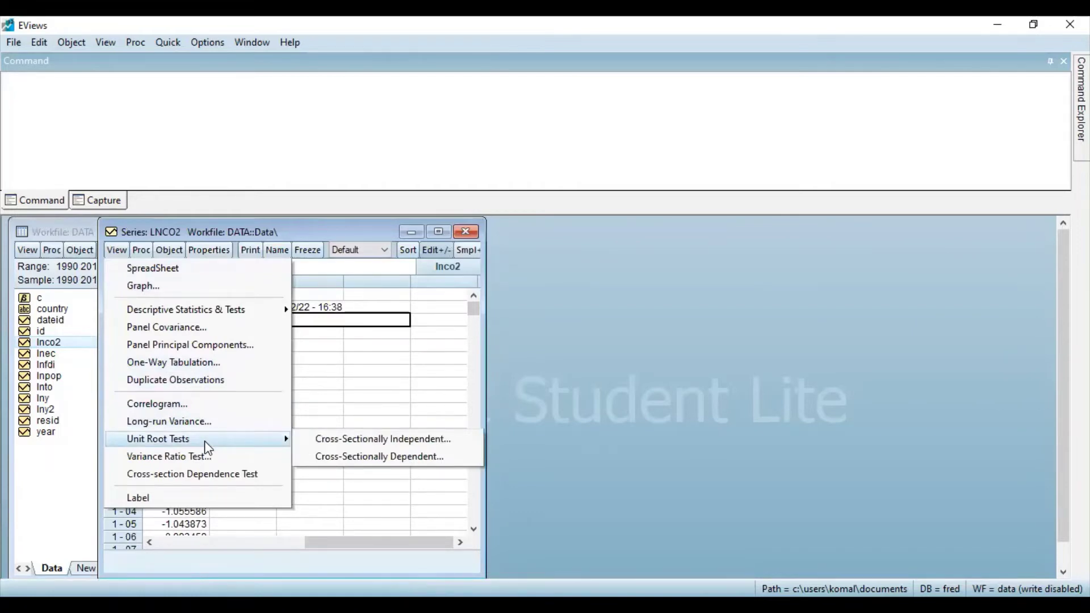
left_click(321, 457)
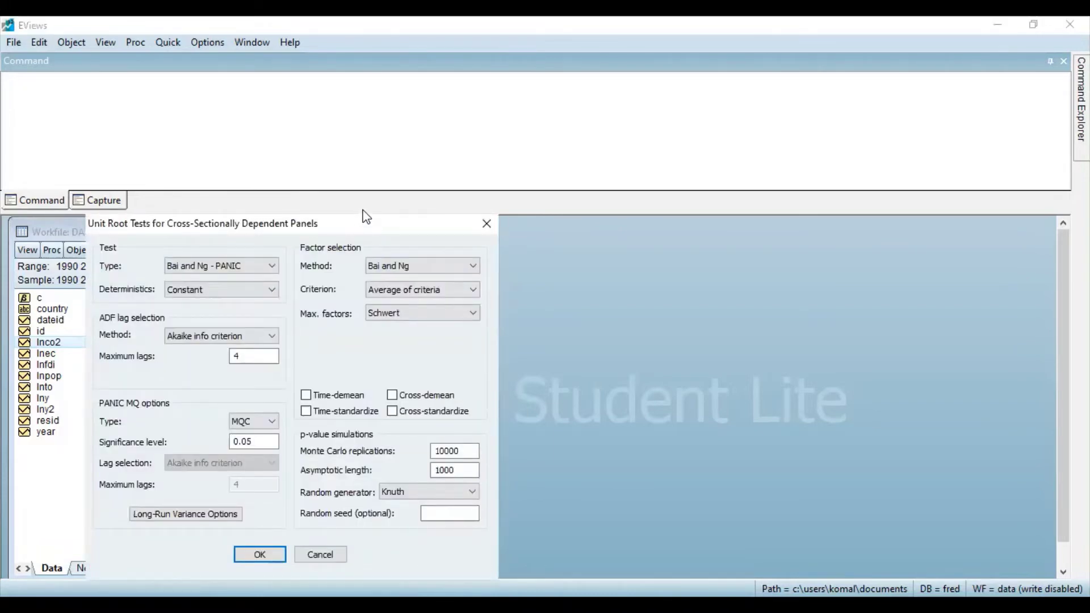
left_click_drag(364, 219, 361, 163)
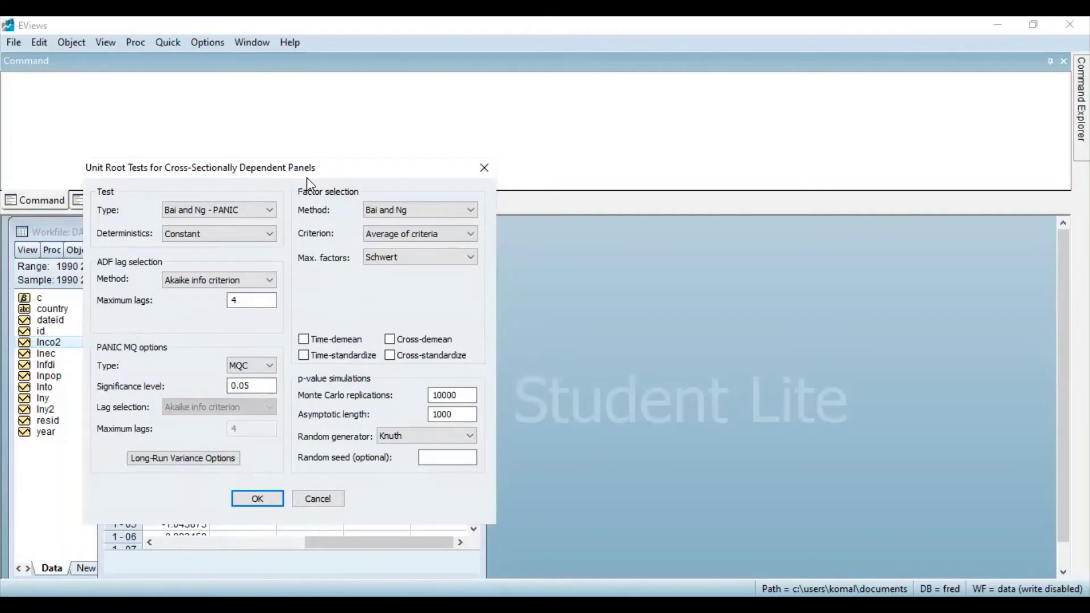
Run the Bai and Ng - PANIC unit root test with constant deterministics and Akaike info criterion lag selection
left_click(269, 214)
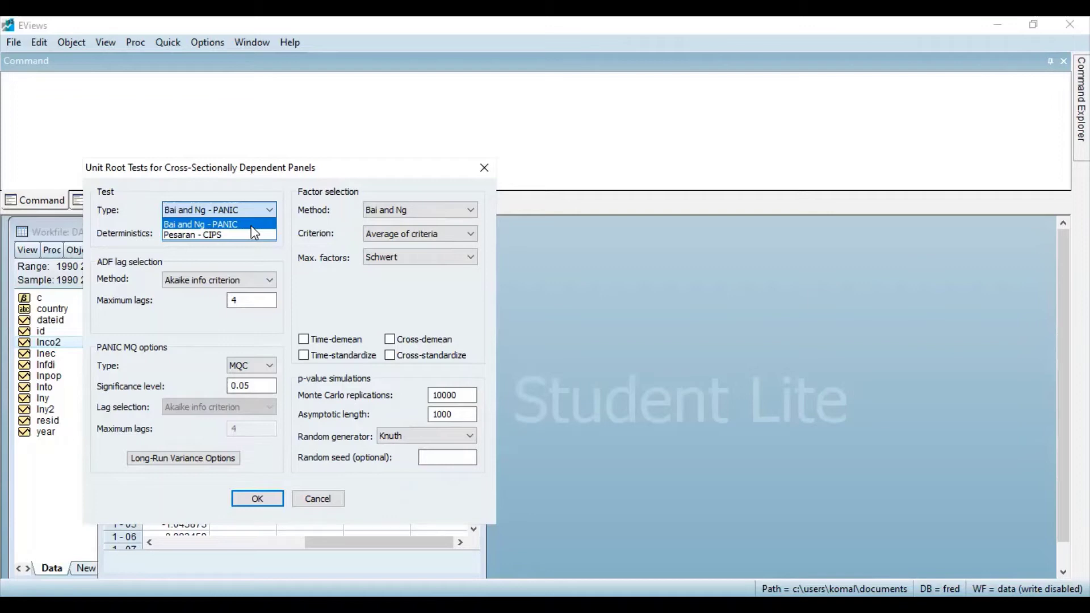
left_click(251, 226)
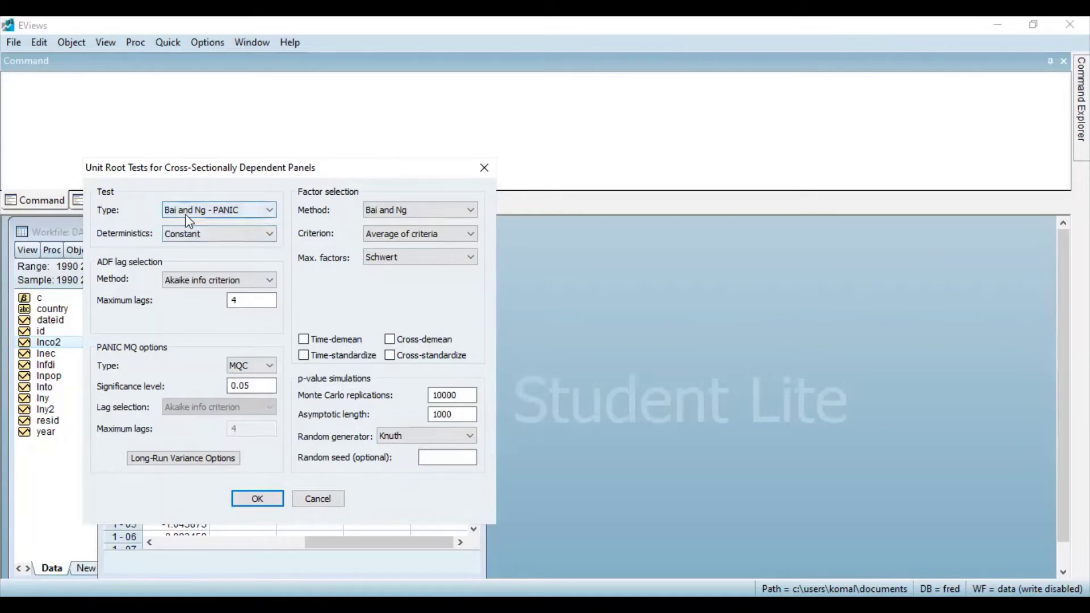
left_click(205, 240)
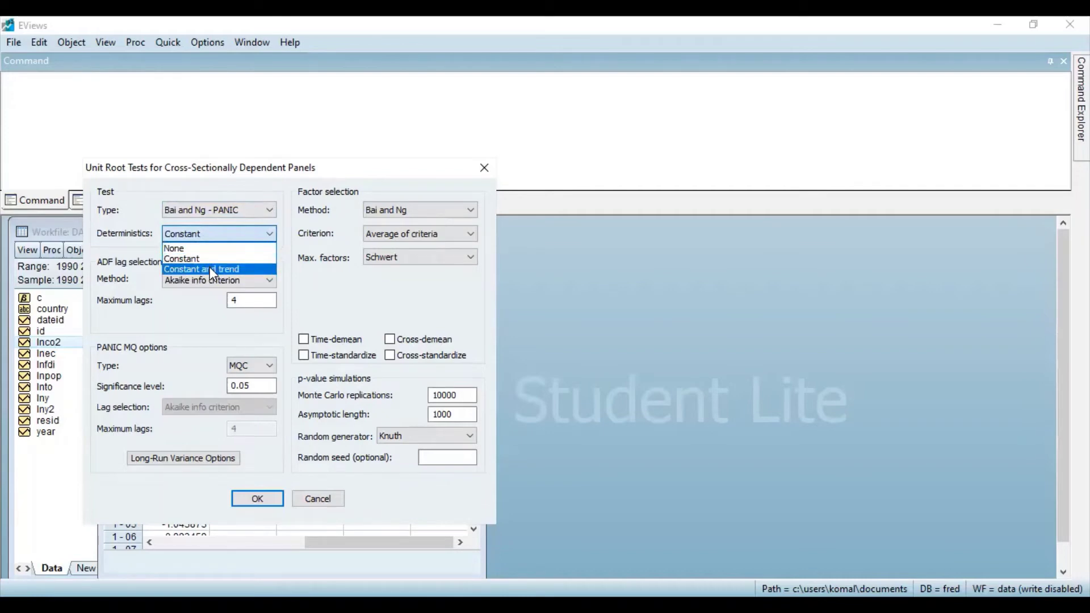
left_click(212, 258)
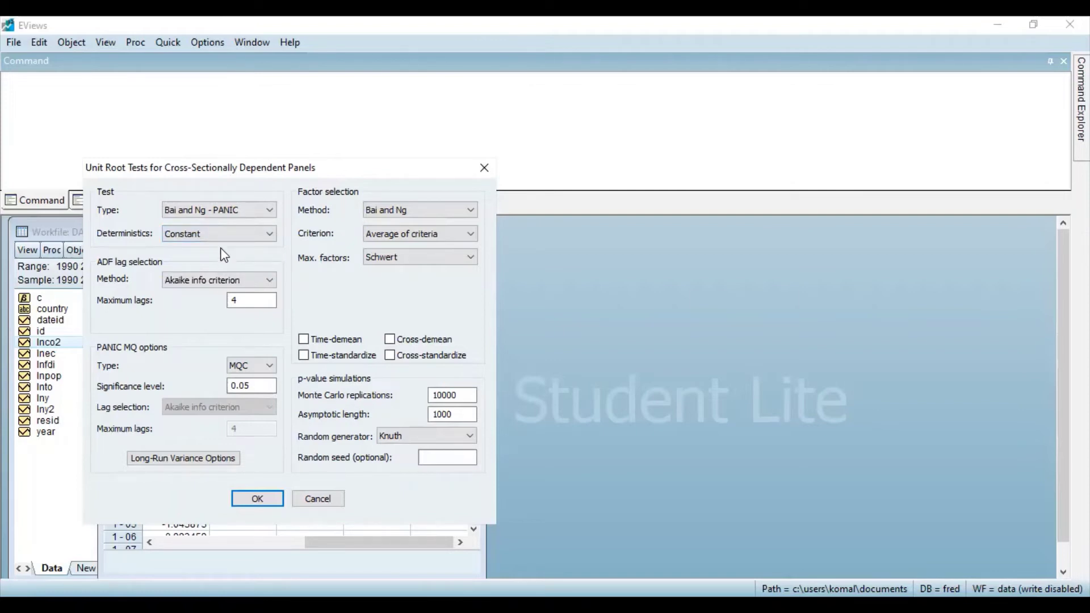
left_click(231, 238)
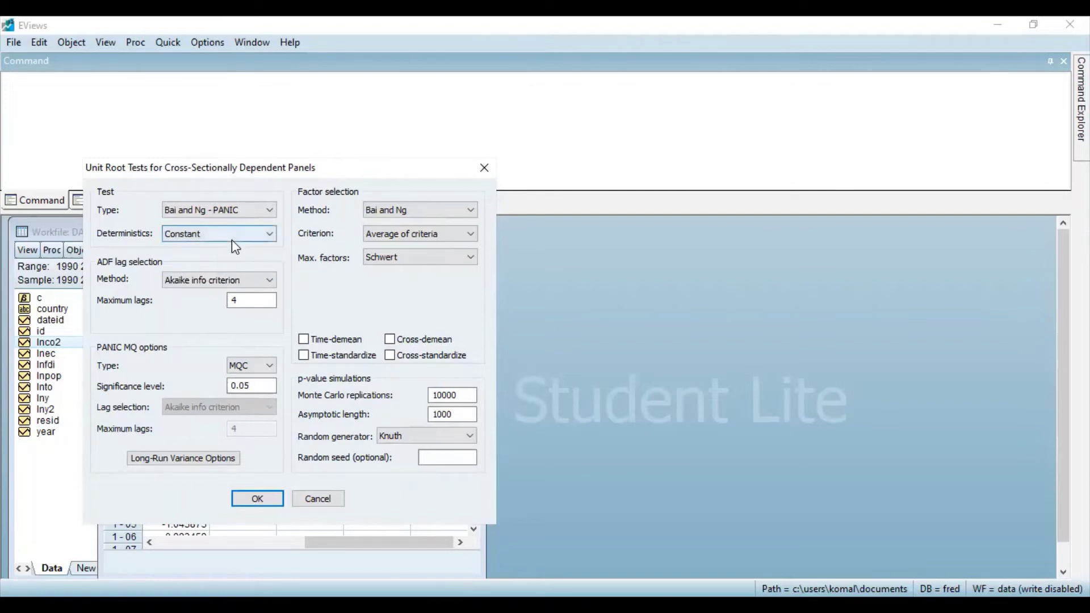
left_click(256, 278)
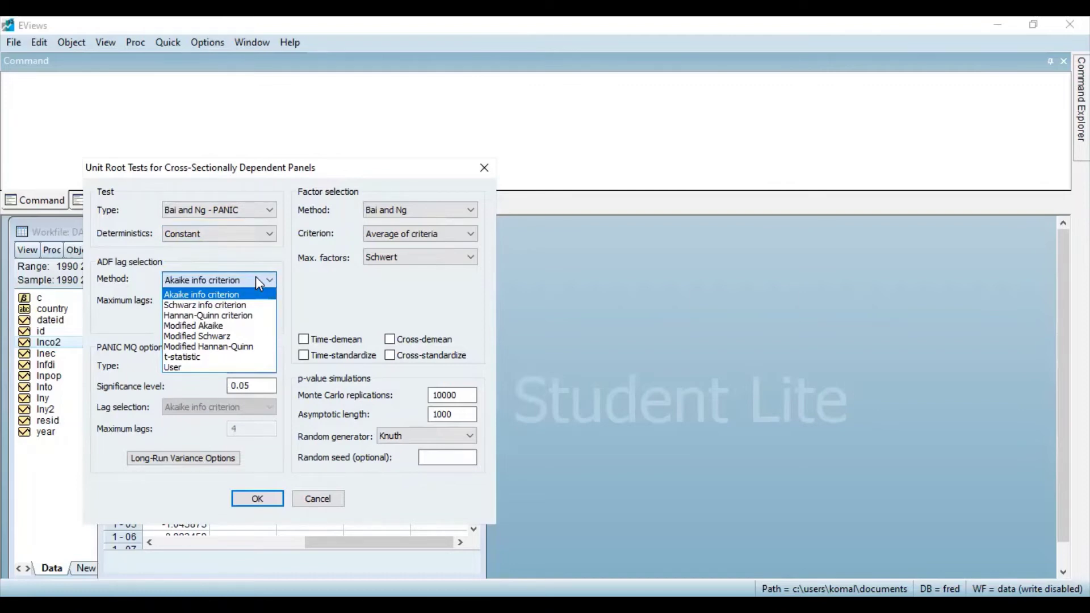
left_click(257, 278)
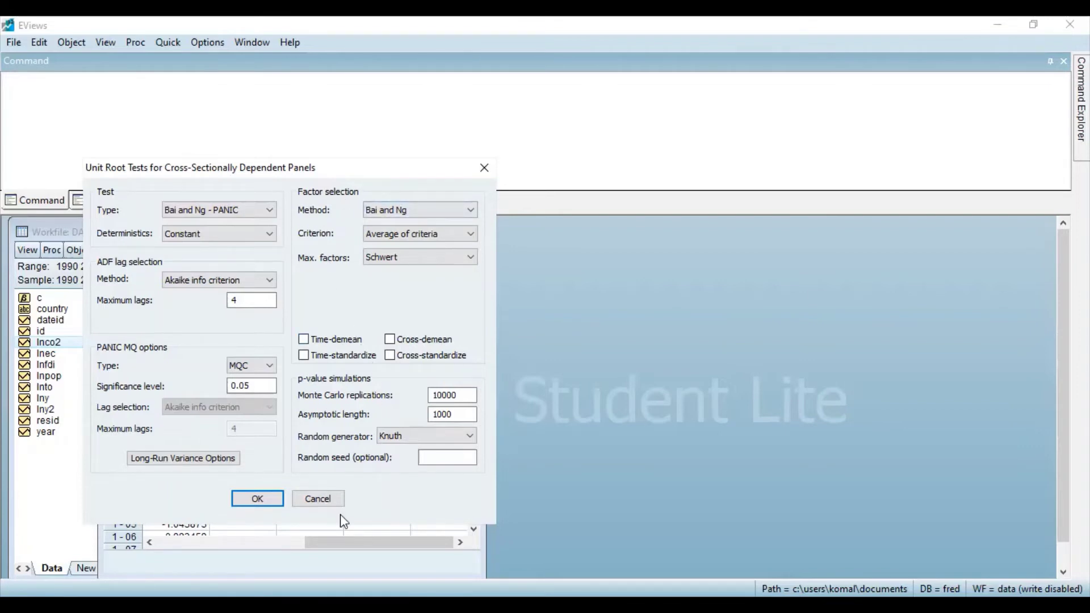
left_click(257, 499)
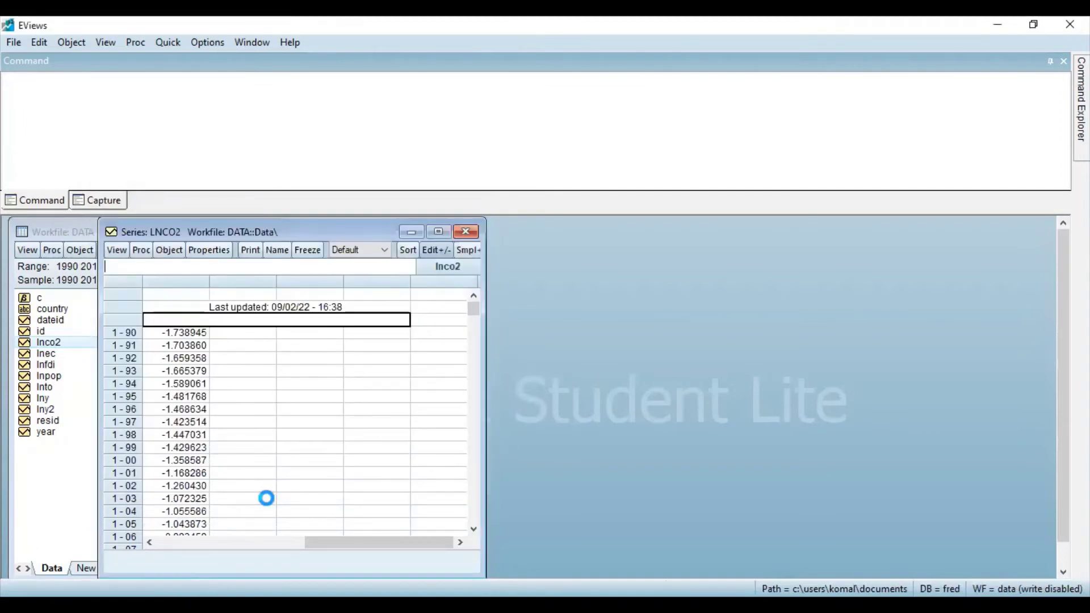
Maximize the PANIC test output and examine its factor selection, common factors, and individual and pooled idiosyncratic element results
left_click(444, 230)
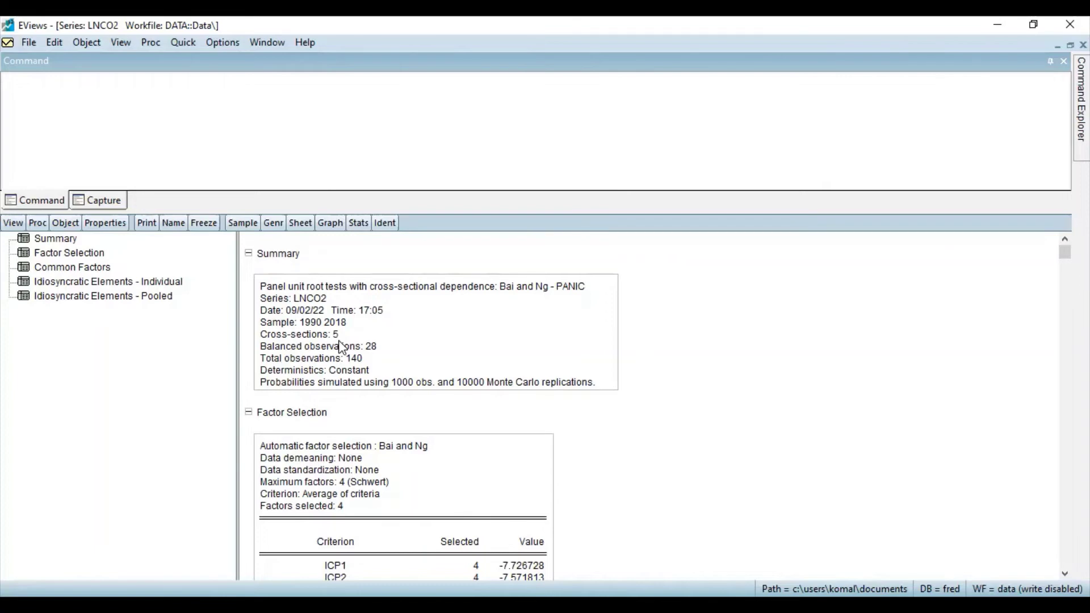
scroll(676, 433, "down", 4)
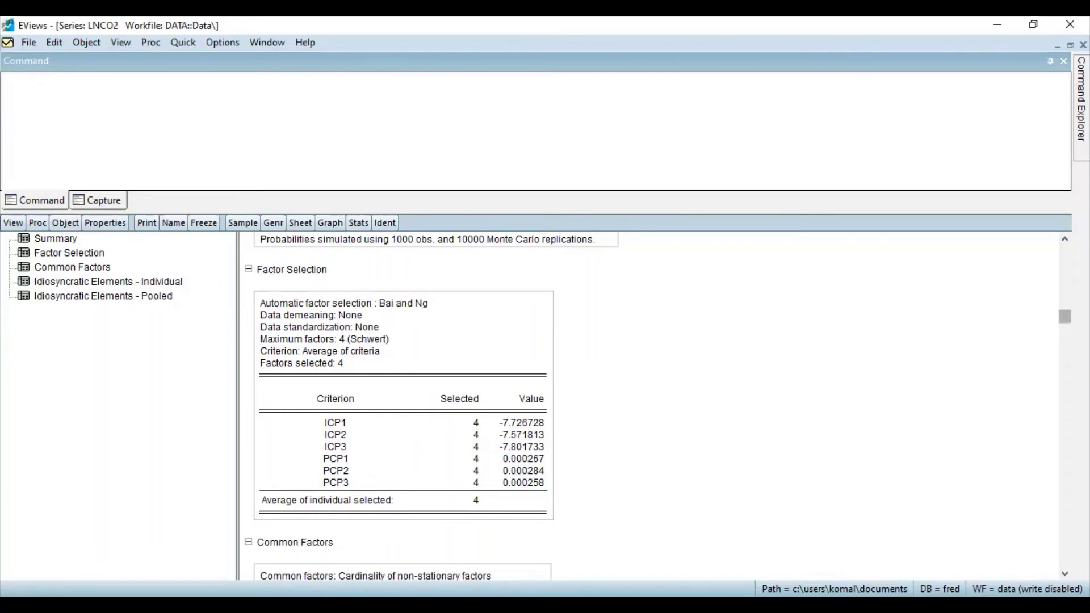
scroll(657, 406, "down", 5)
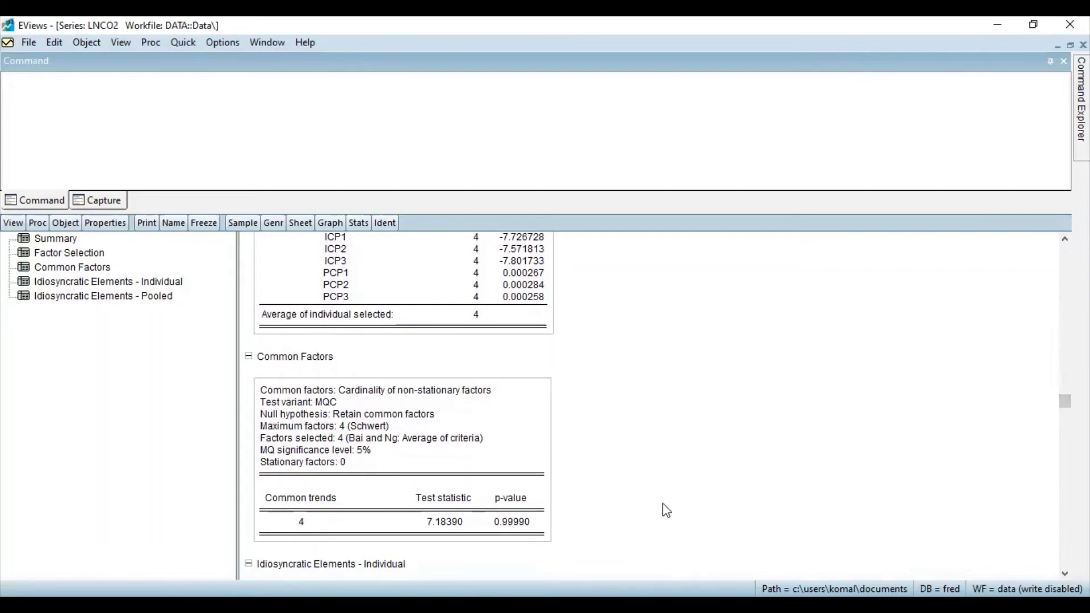
scroll(1064, 400, "down", 2)
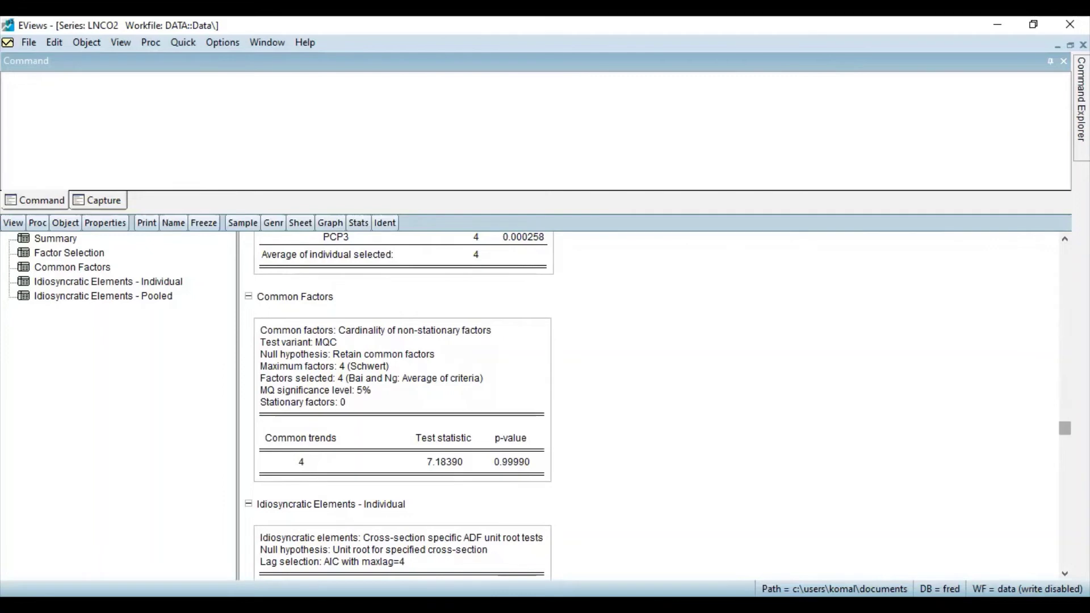
left_click_drag(1065, 428, 1064, 521)
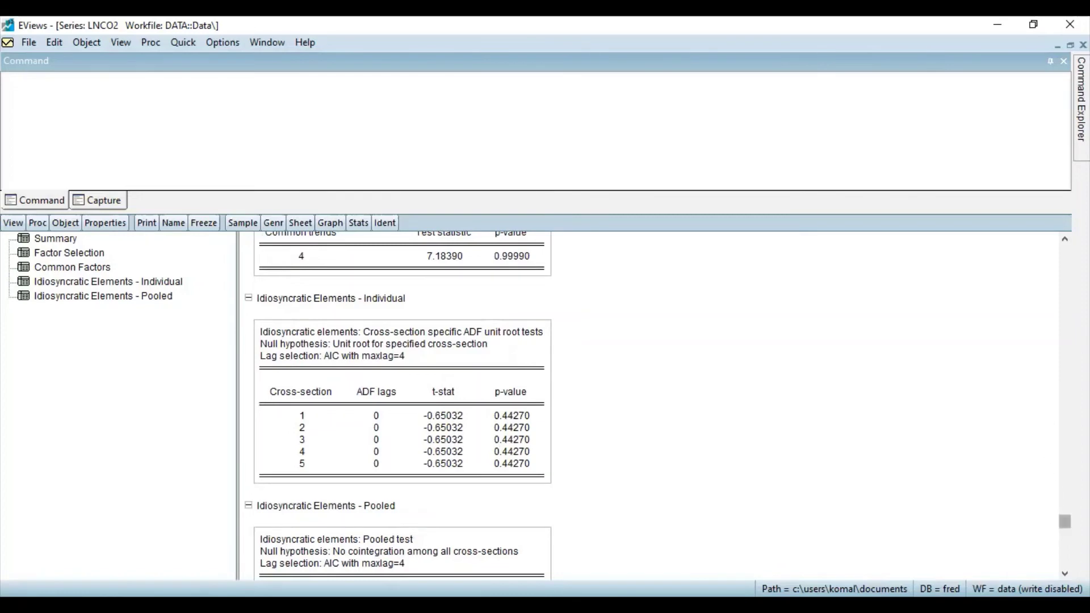
left_click_drag(1065, 521, 1064, 559)
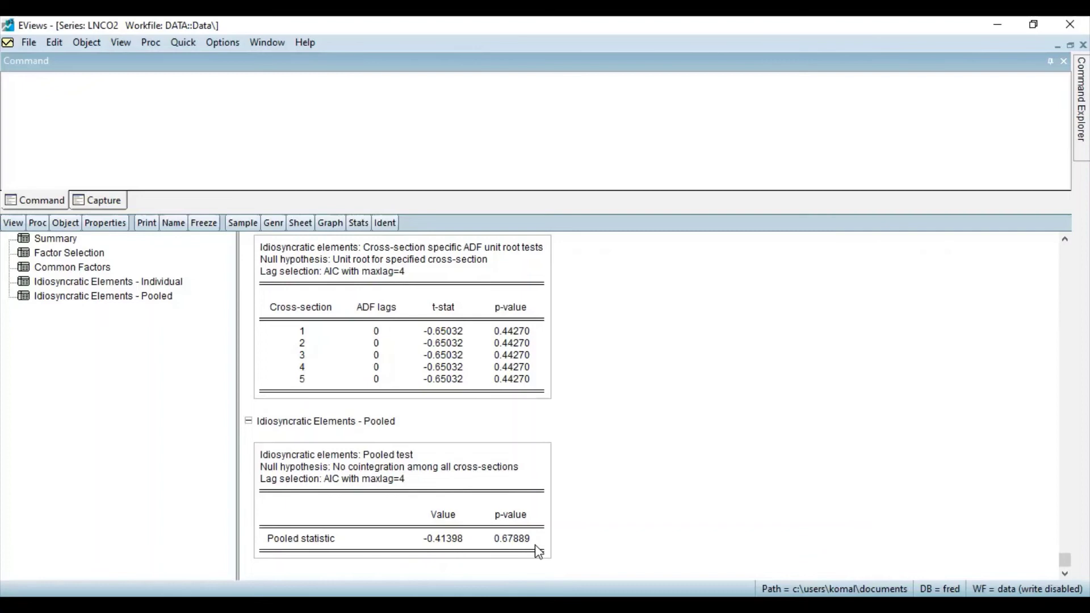
scroll(538, 552, "up", 15)
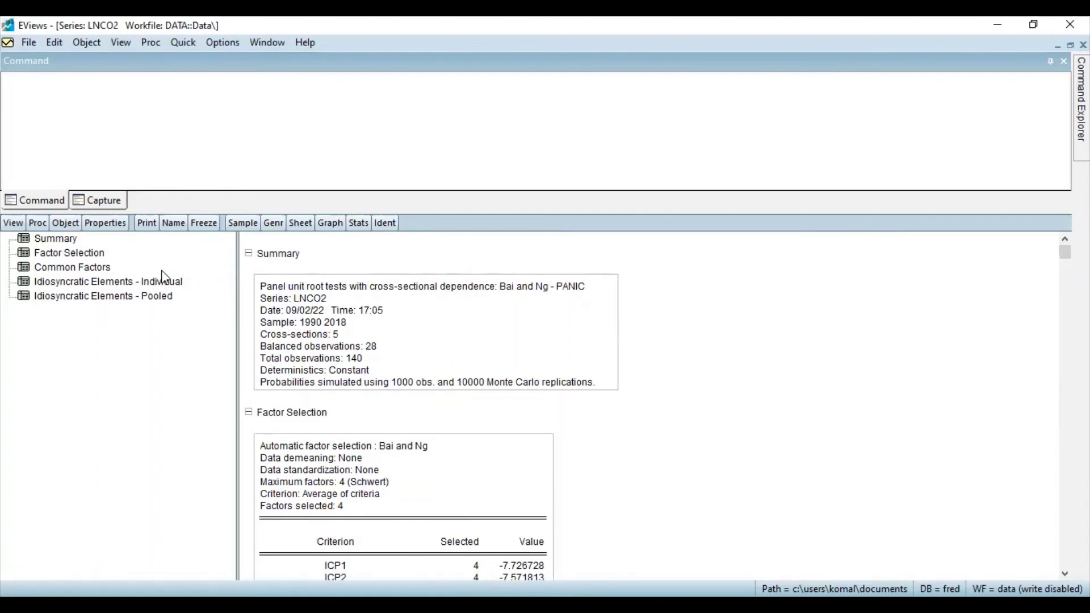
Run the Pesaran - CIPS unit root test on lnco2 with constant deterministics and review the CIPS and CADF results
left_click(7, 225)
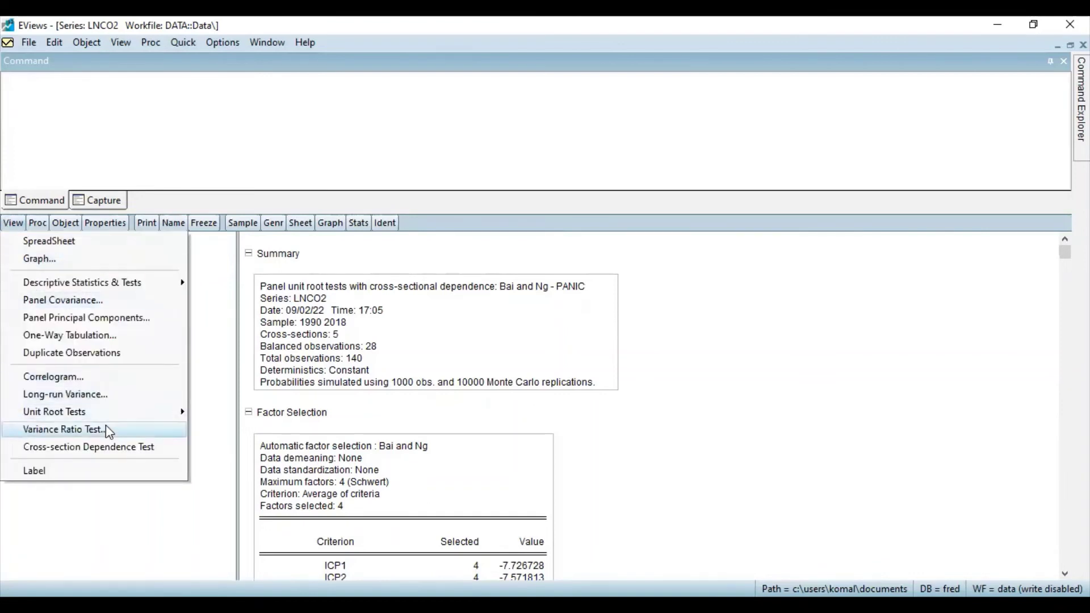
mouse_move(164, 419)
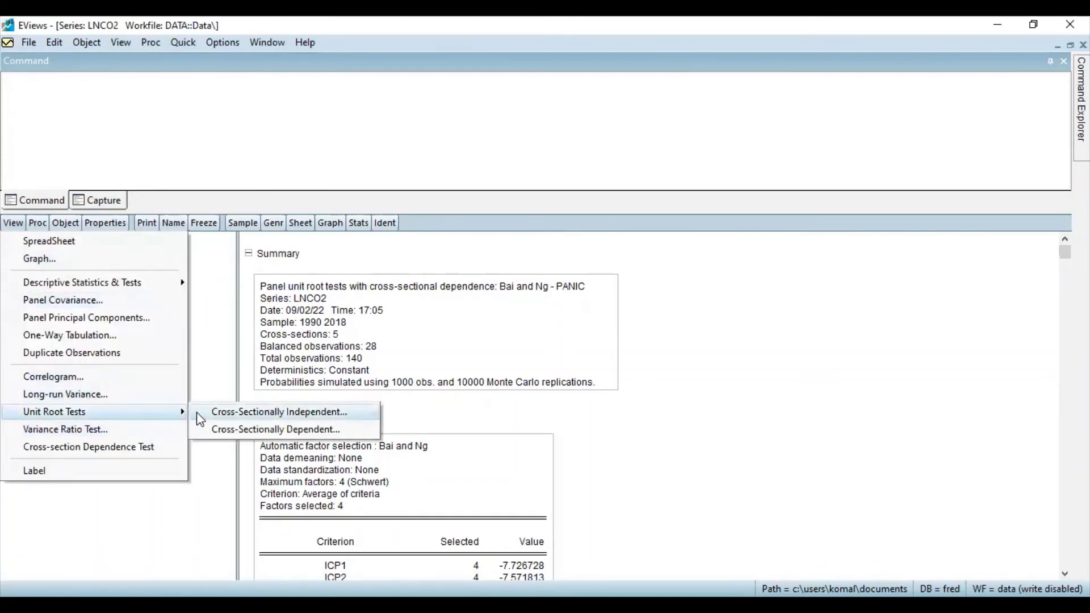
left_click(221, 433)
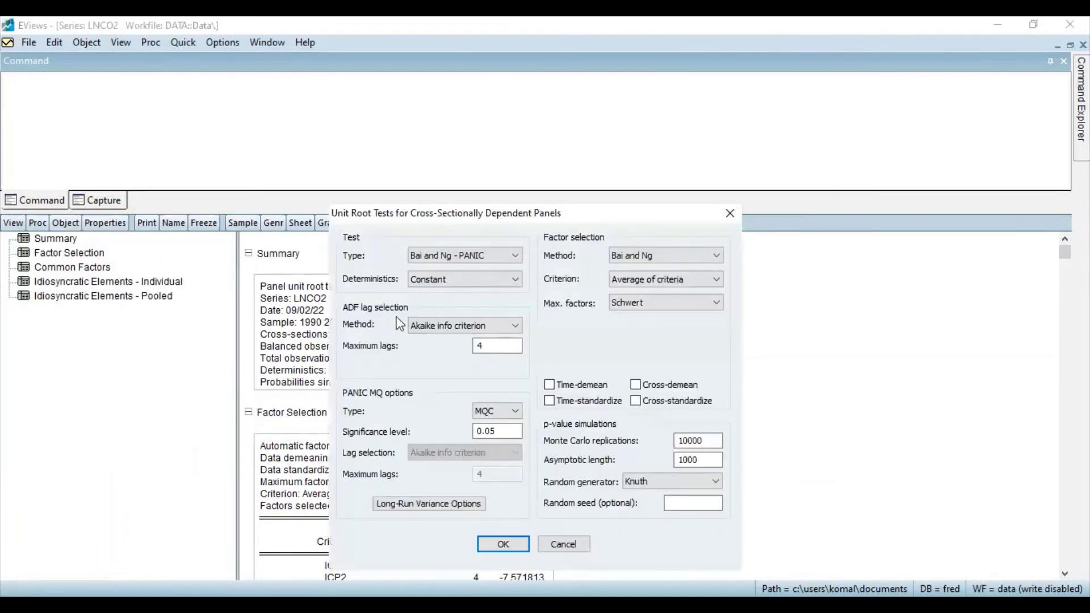
left_click(500, 259)
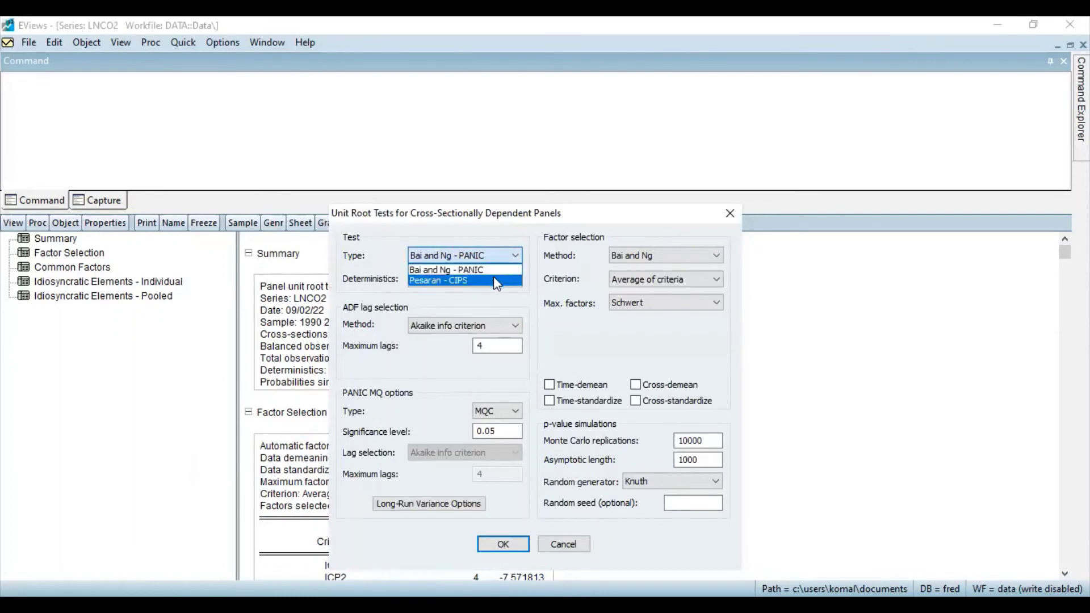
left_click(494, 278)
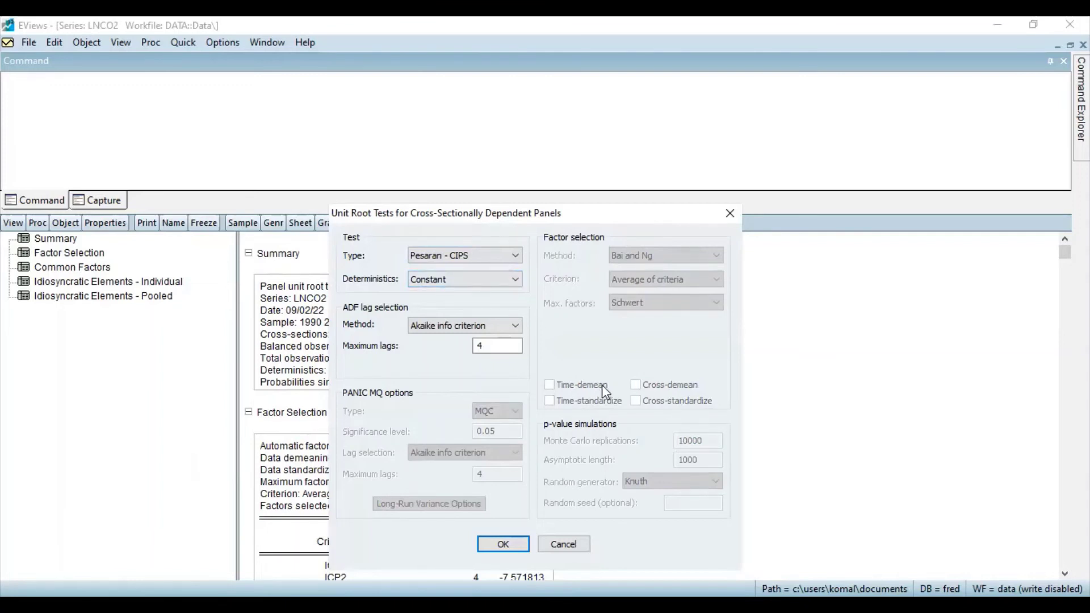
left_click(511, 544)
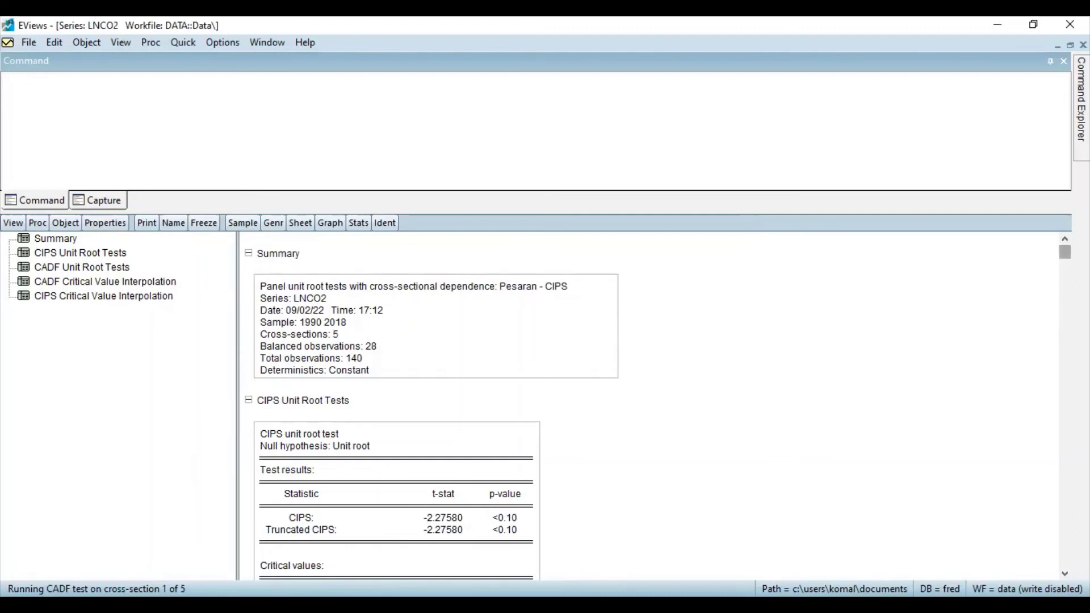
left_click_drag(1065, 252, 1065, 315)
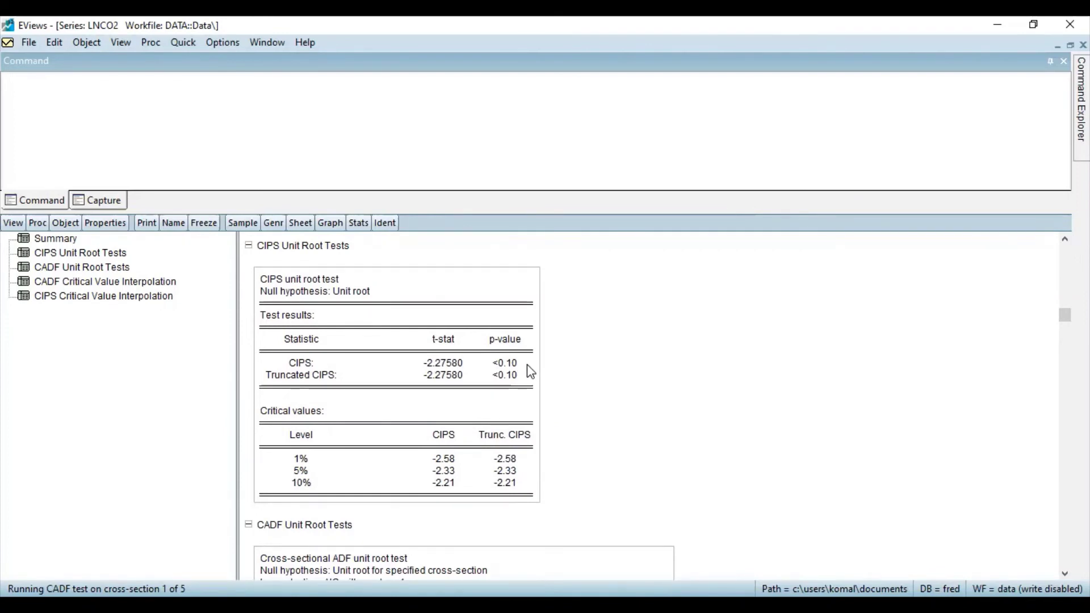
scroll(530, 371, "up", 1)
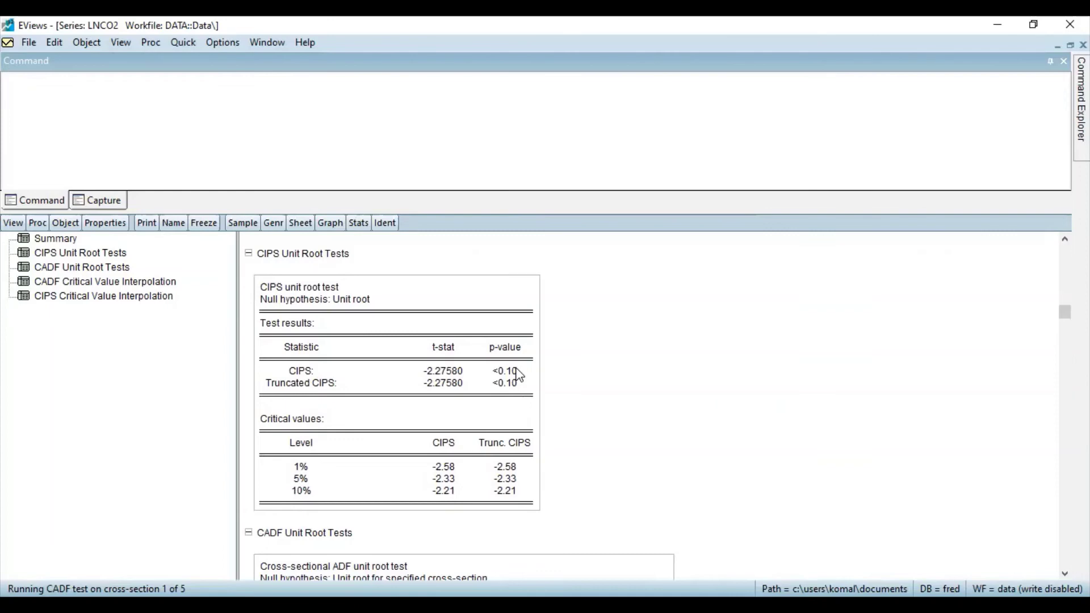
left_click_drag(1064, 311, 1064, 417)
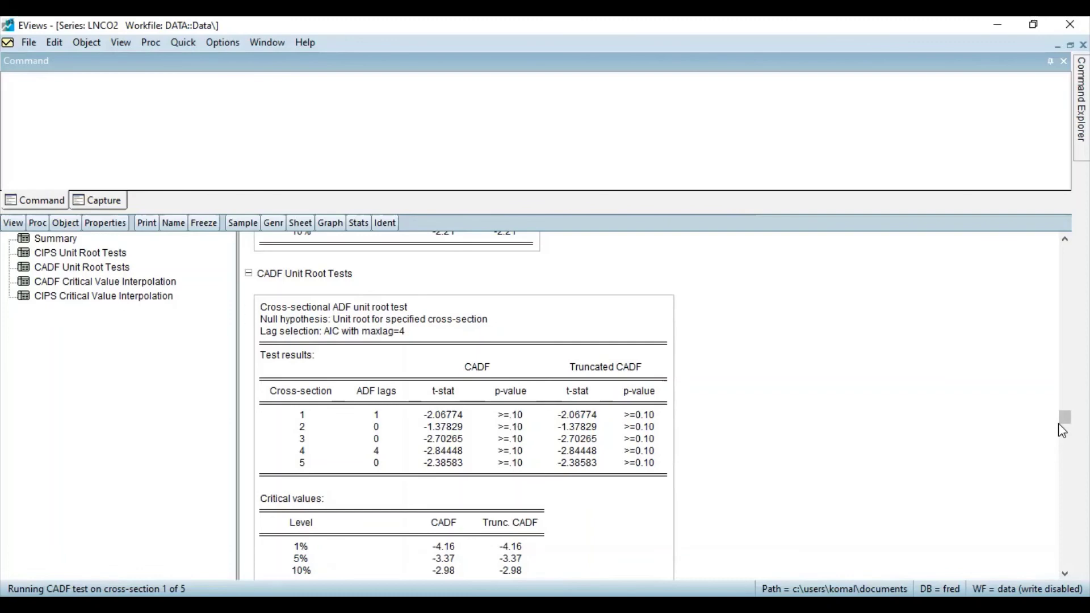
Rerun the cross-sectionally dependent unit root test as Pesaran - CIPS with constant and trend deterministics
left_click(11, 223)
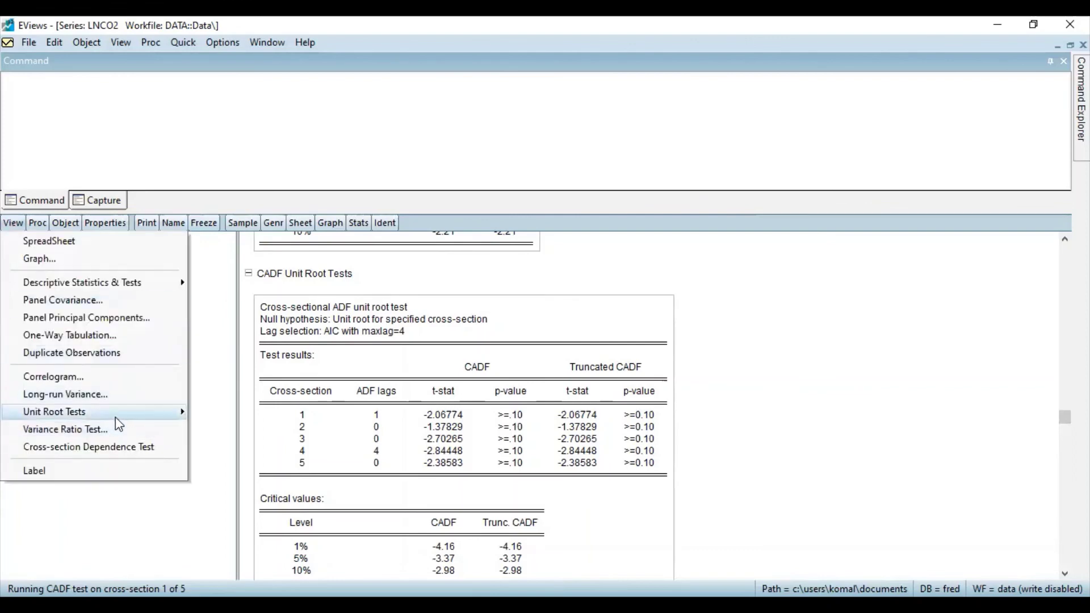
mouse_move(134, 416)
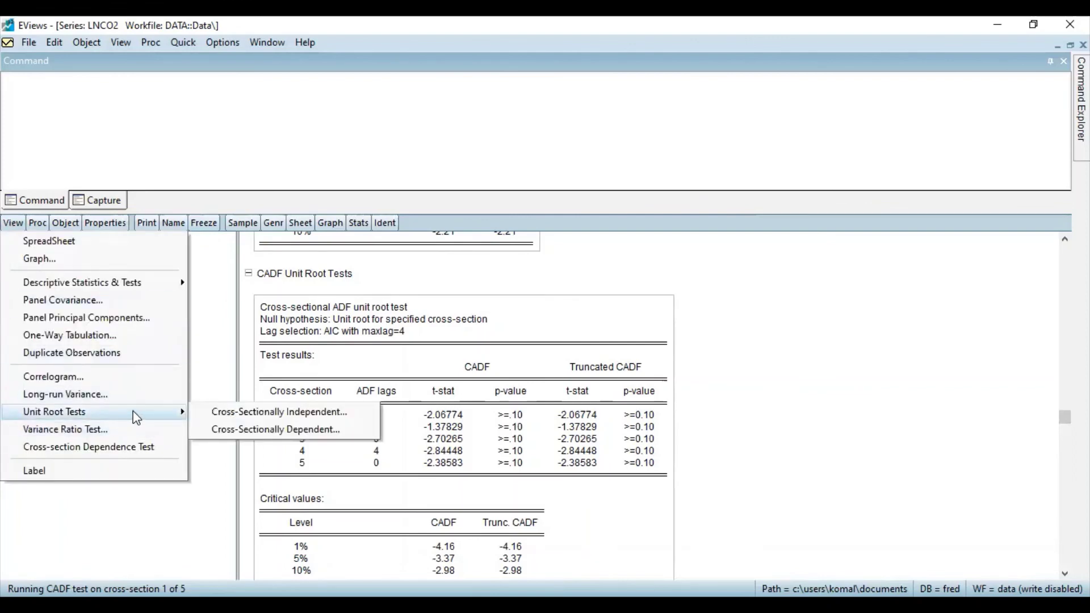
left_click(237, 431)
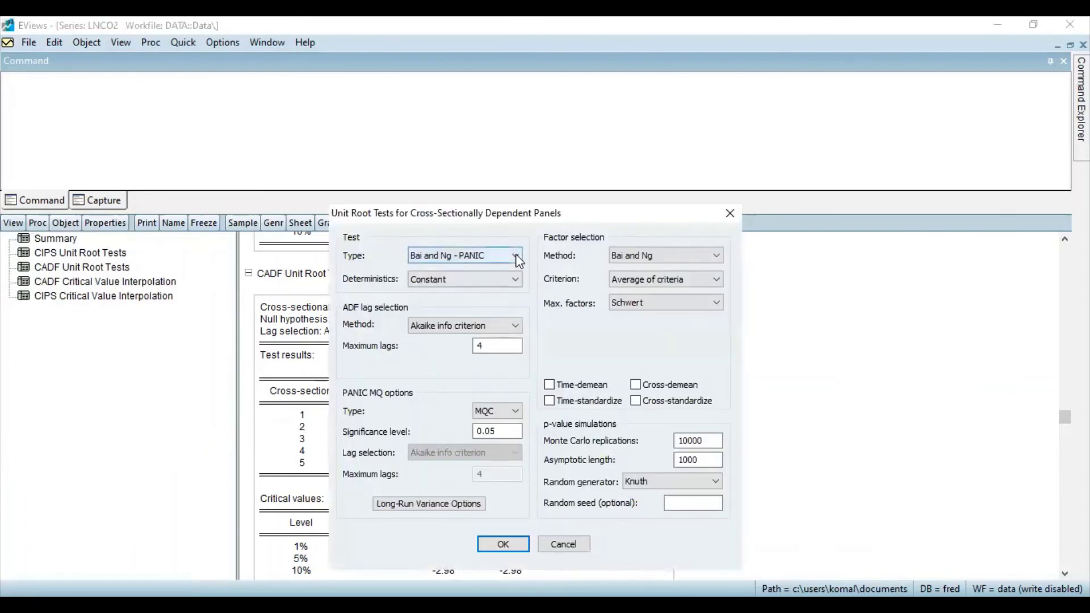
left_click(513, 256)
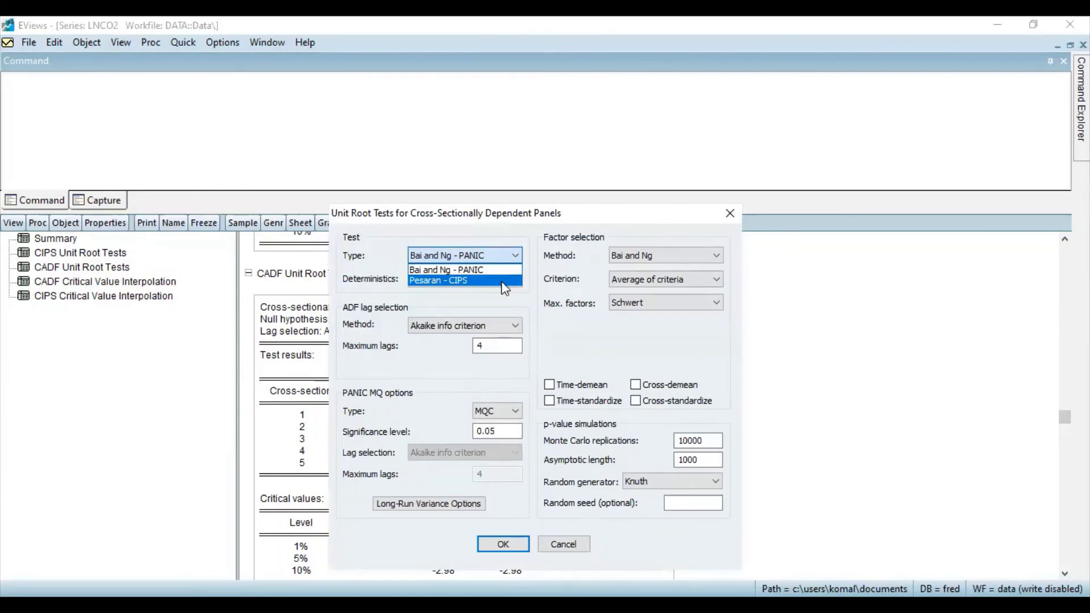
left_click(502, 281)
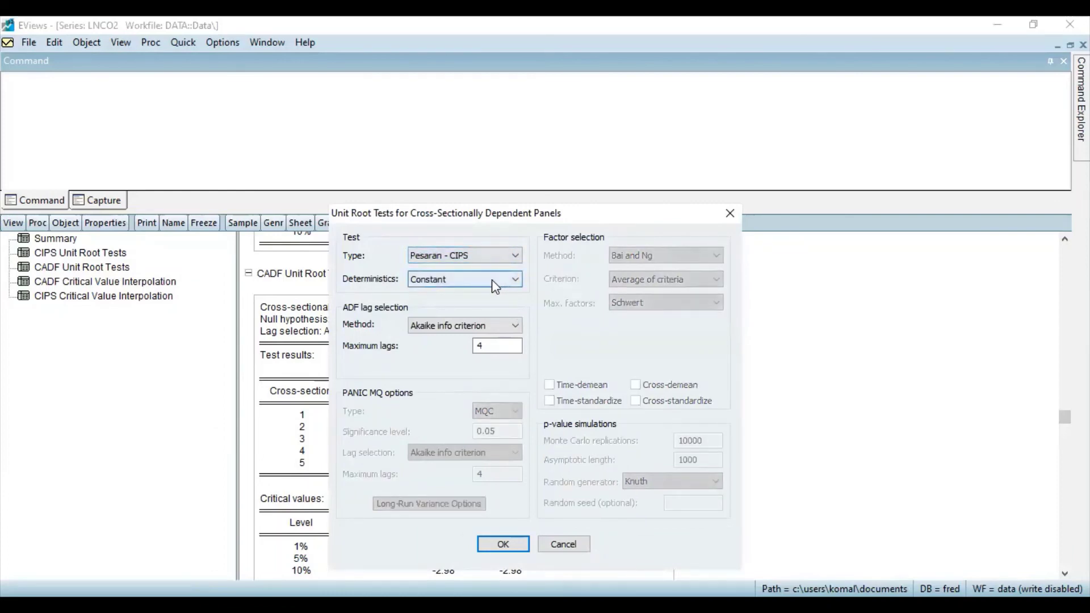
left_click(491, 279)
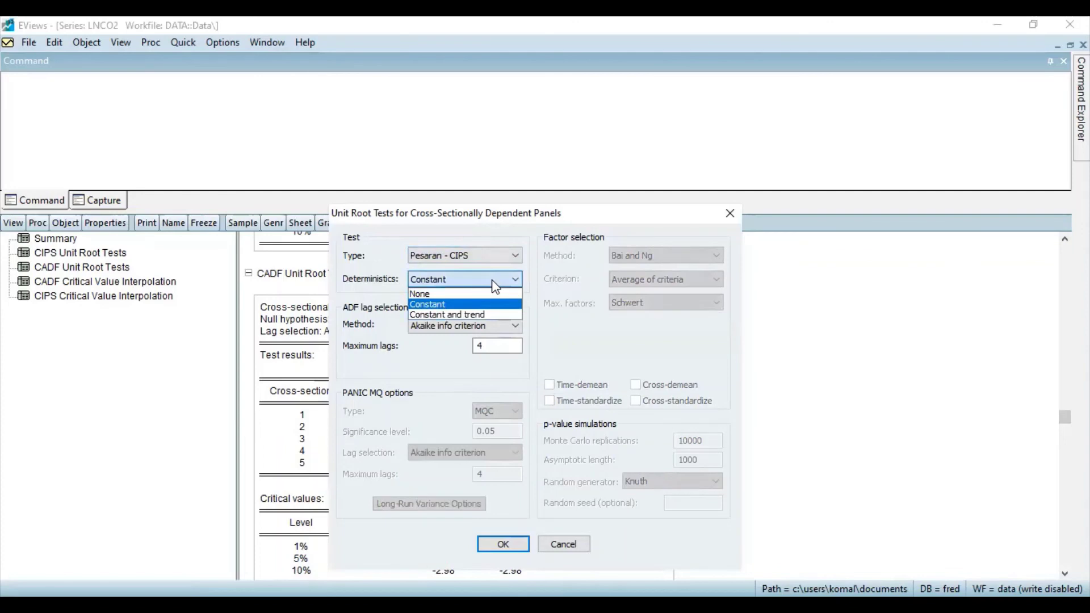
left_click(478, 314)
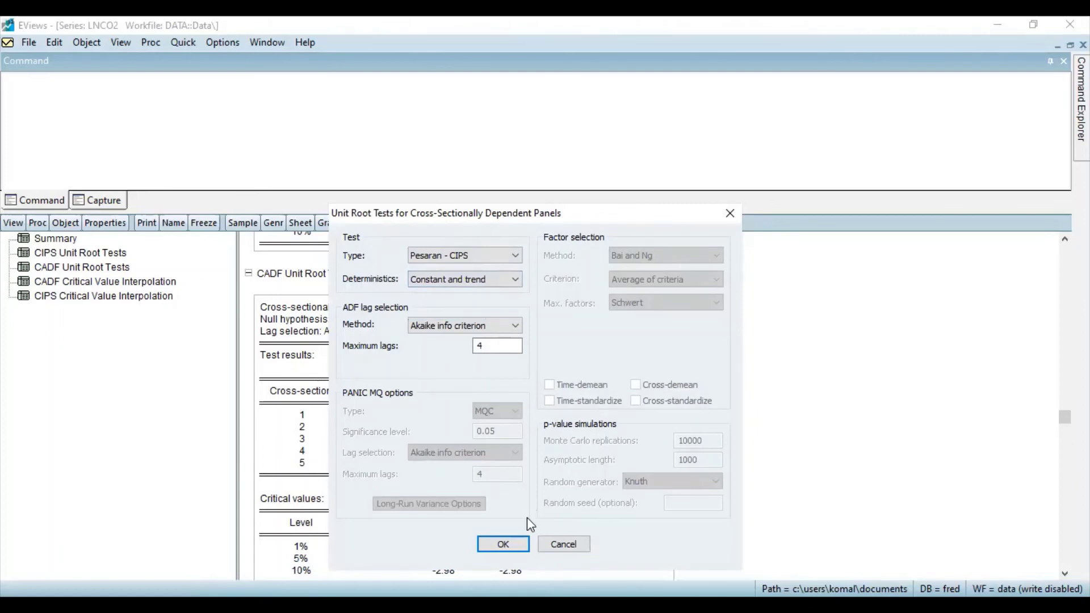
left_click(513, 542)
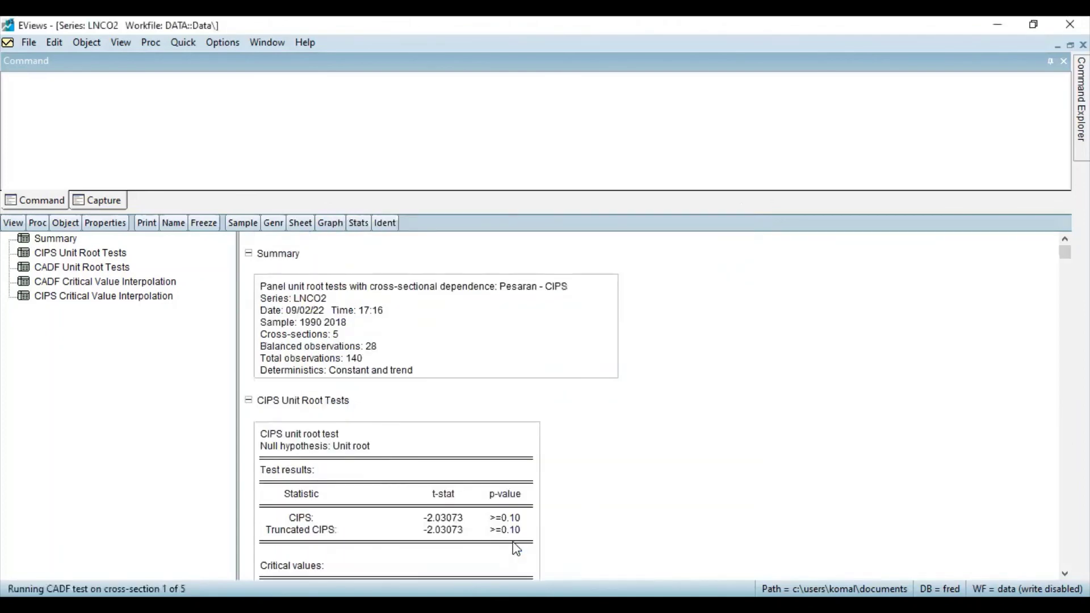